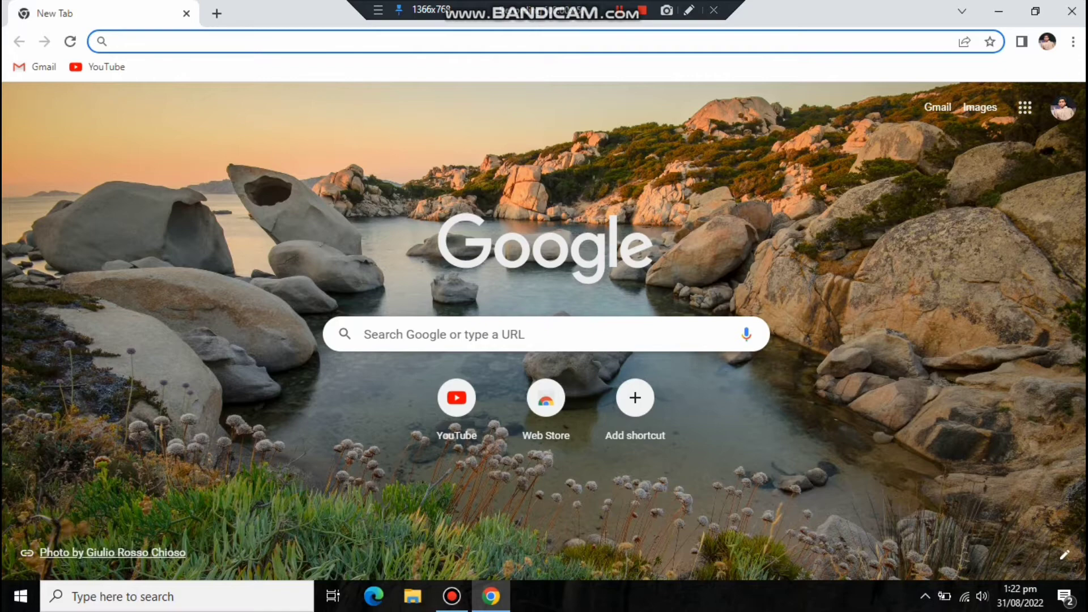
- Search the web for "Vlc media player download"
click(363, 42)
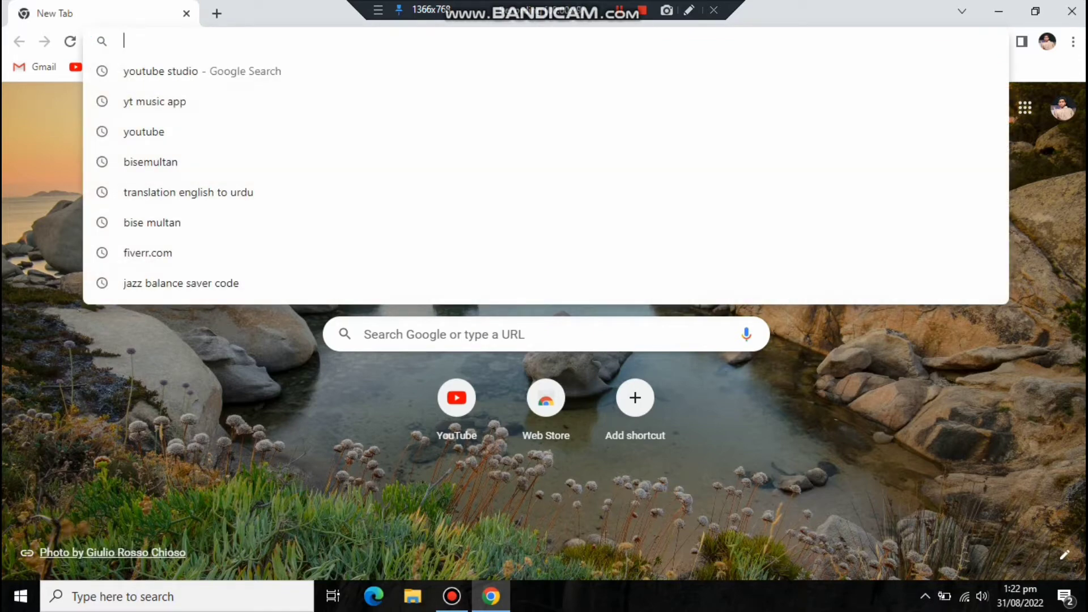
text(V)
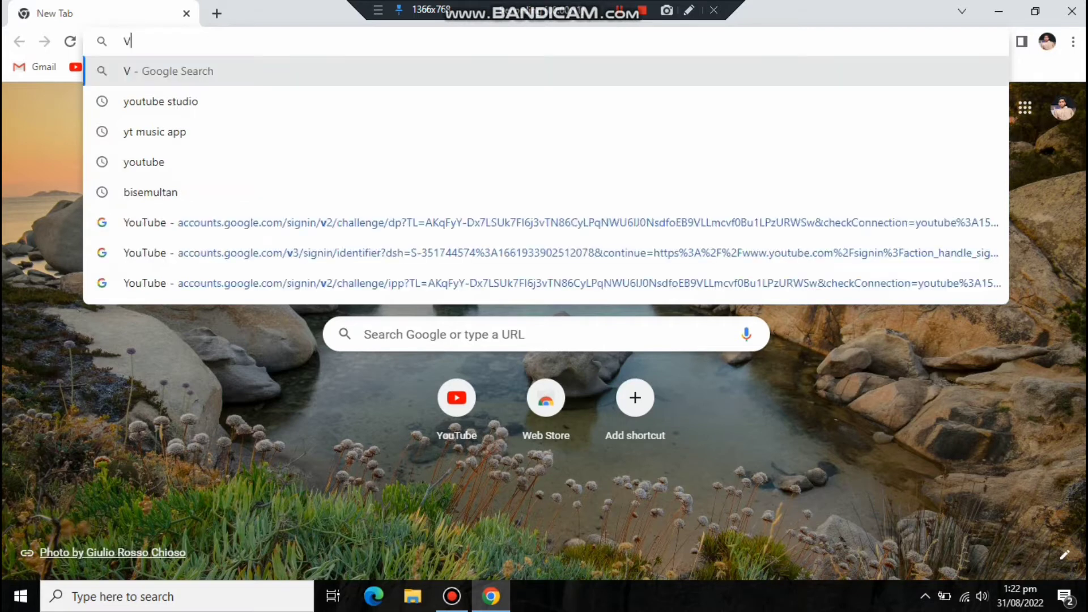
text(lc)
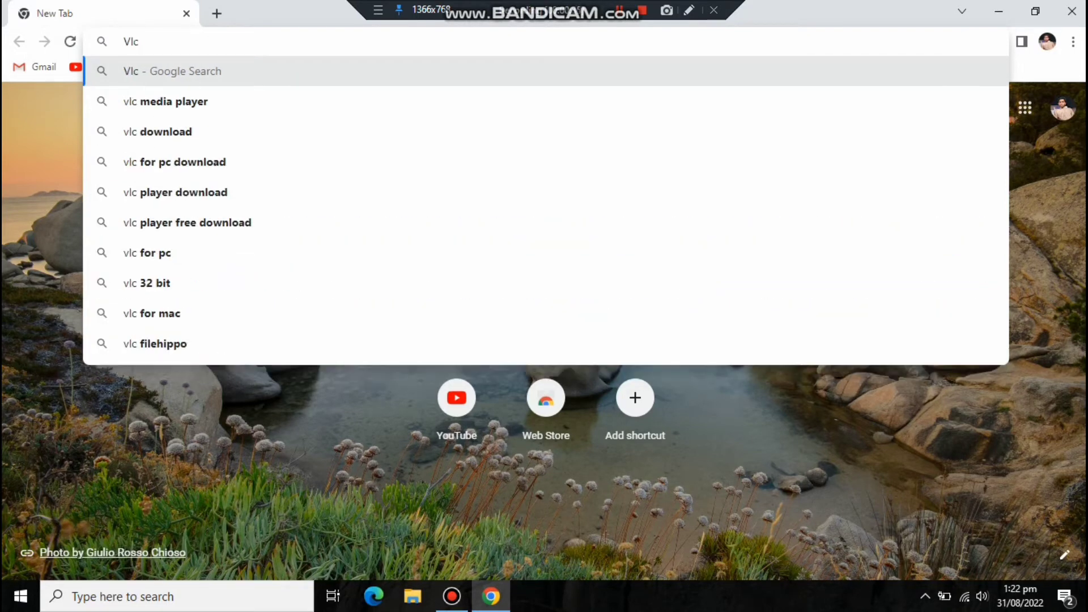
text( media pla)
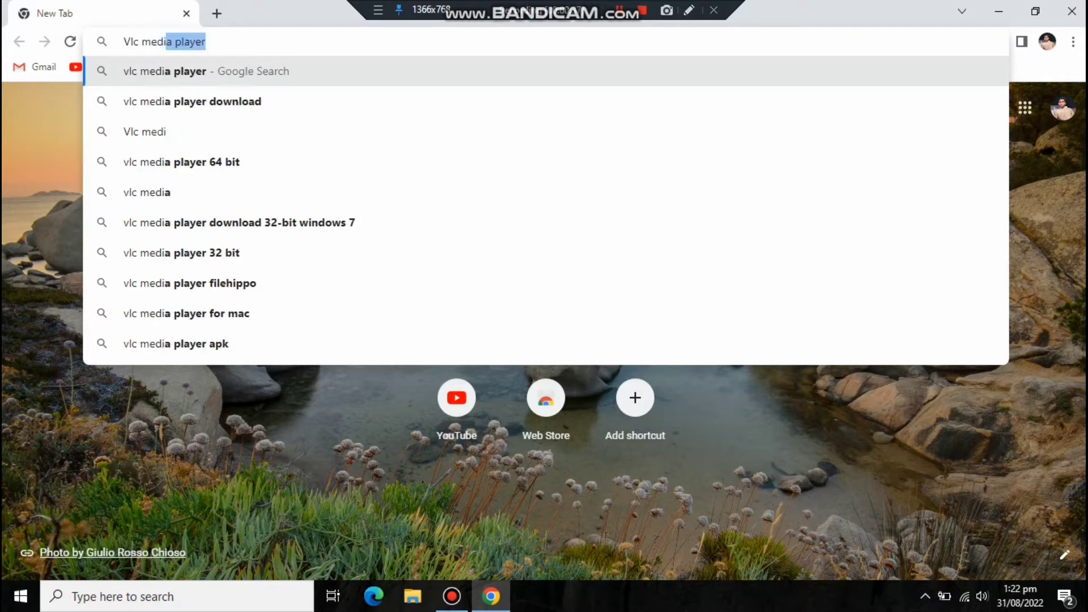
text(yer do)
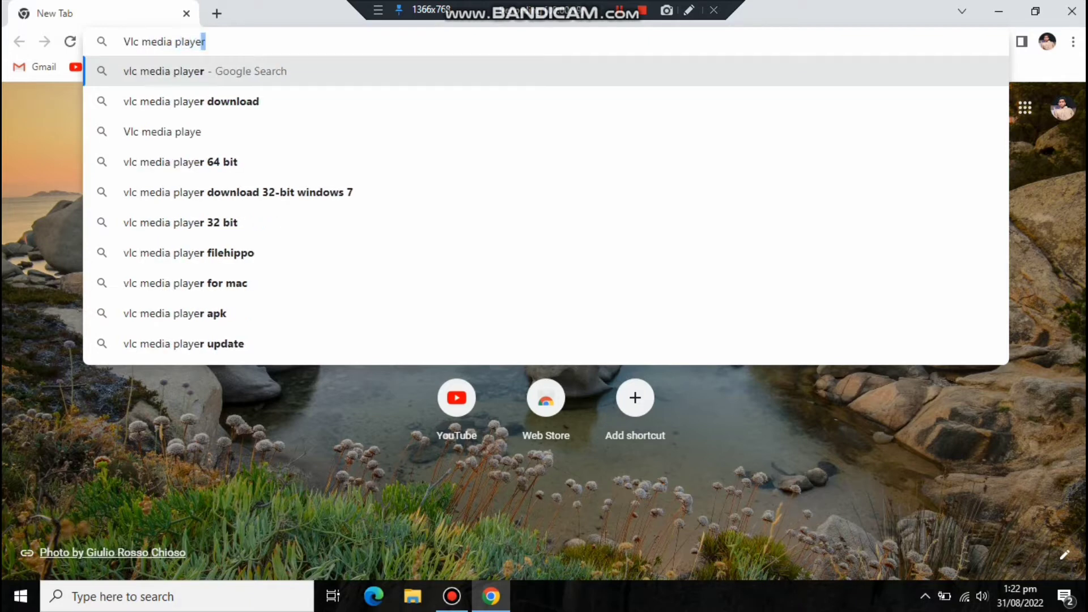
text(wnloa)
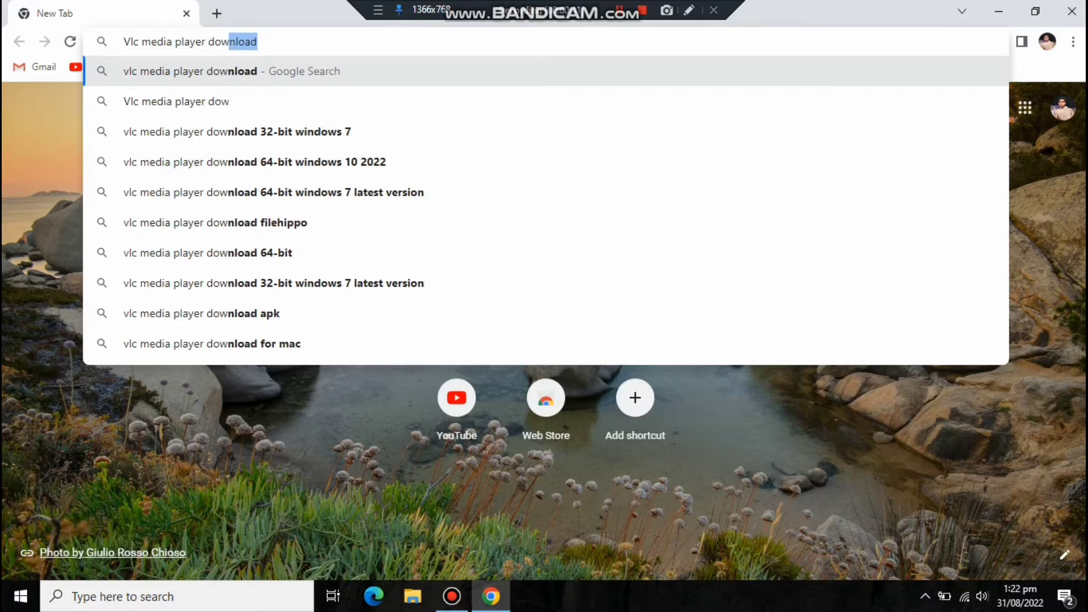
text(d)
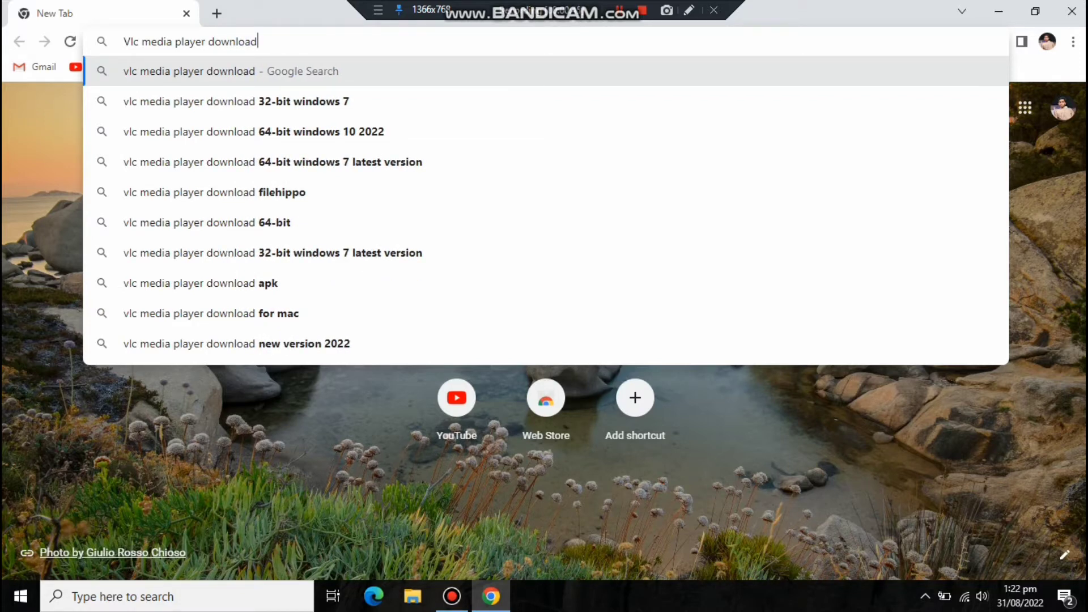
key(Return)
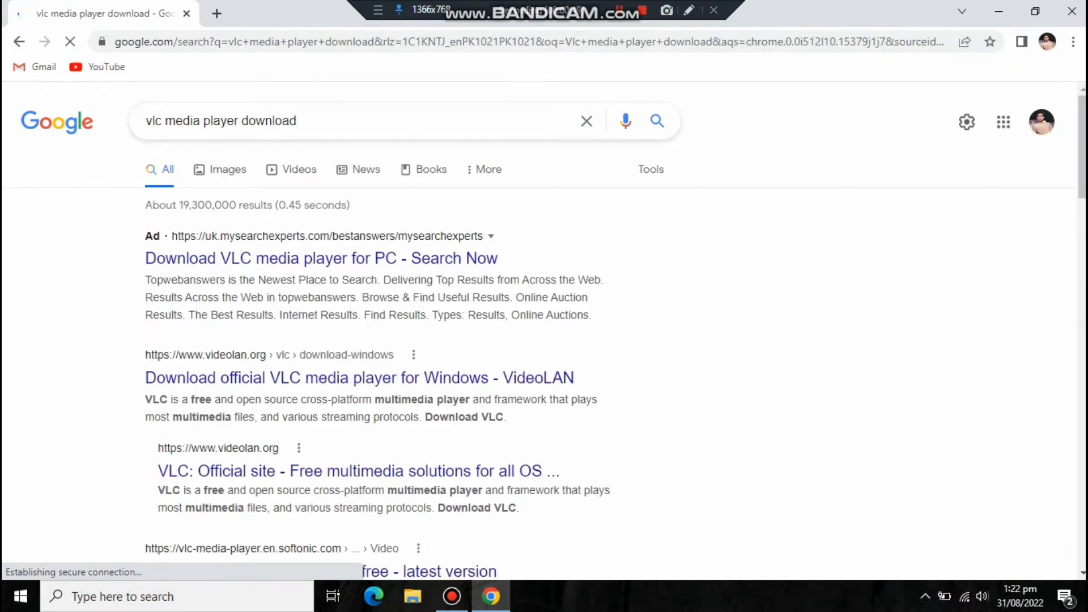
- Download the free PC version of VLC media player from the Softonic search result, declining the Opera browser offer
scroll(544, 329, down, 1)
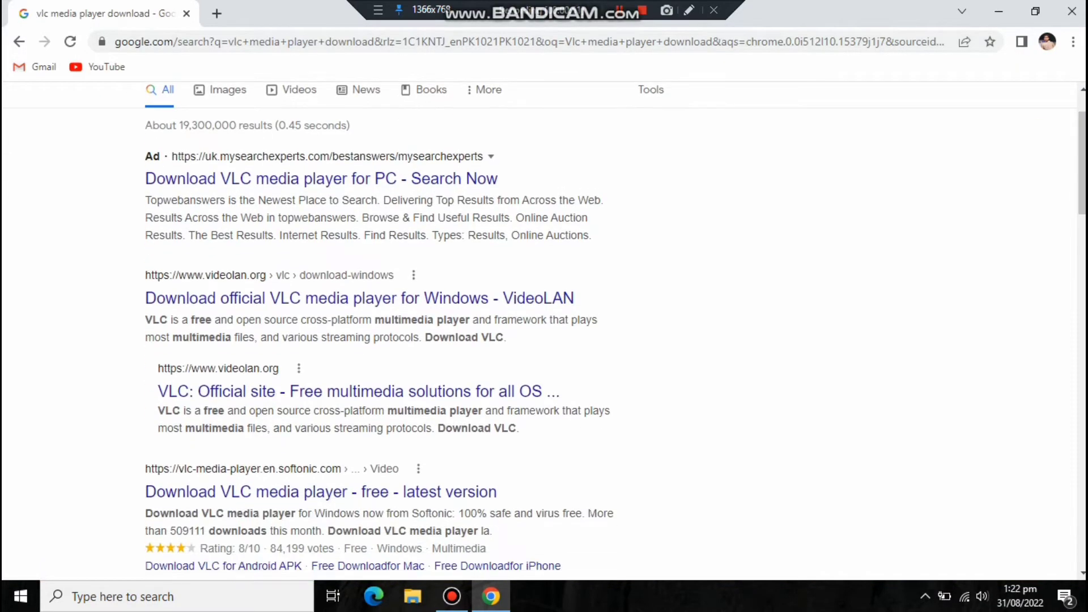
scroll(317, 333, down, 2)
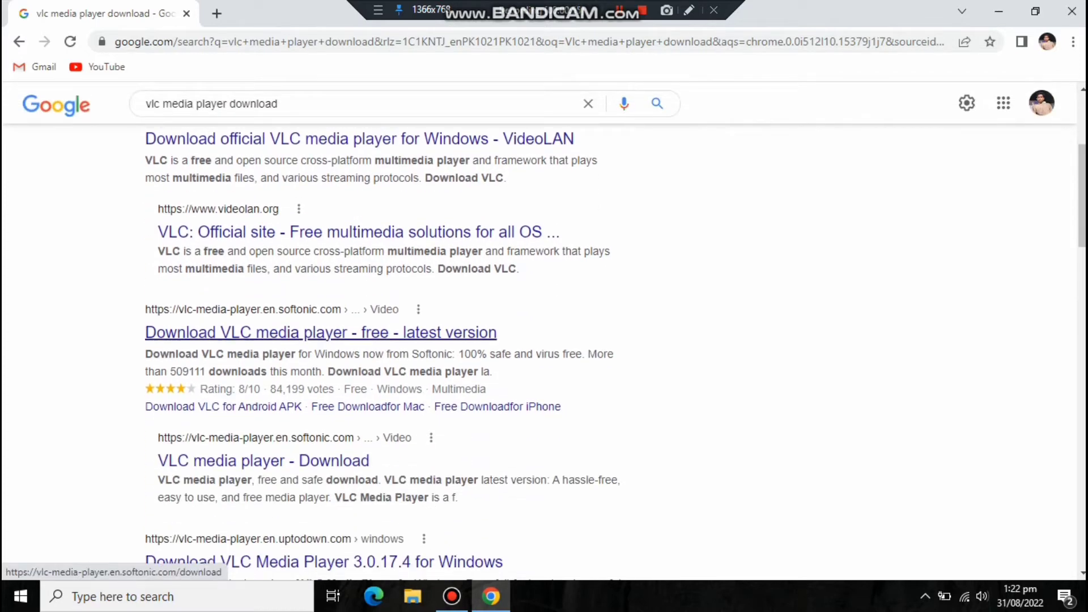
click(317, 333)
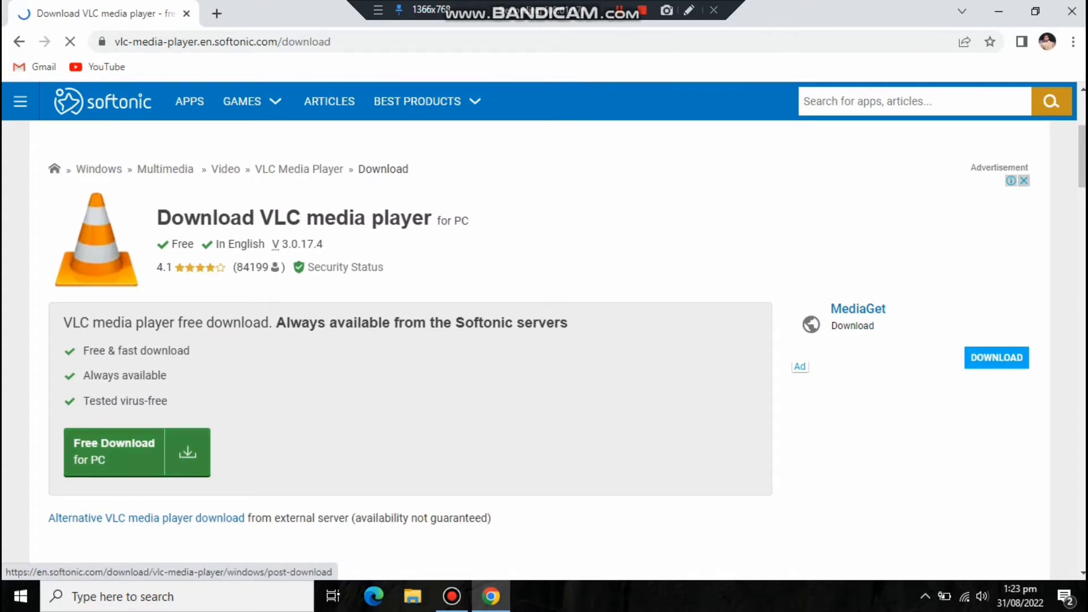
click(113, 452)
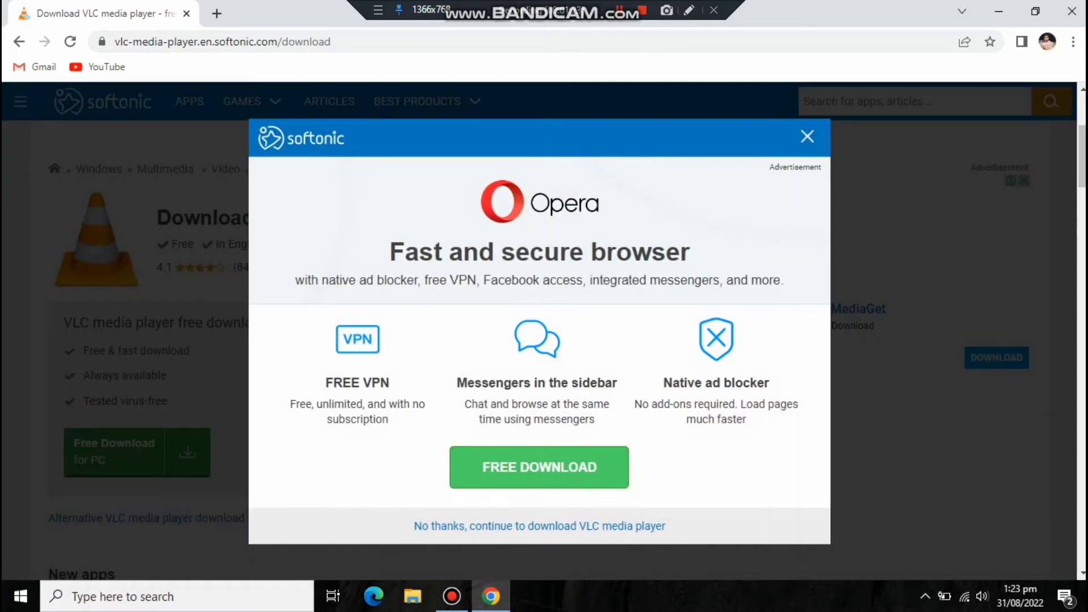
click(539, 526)
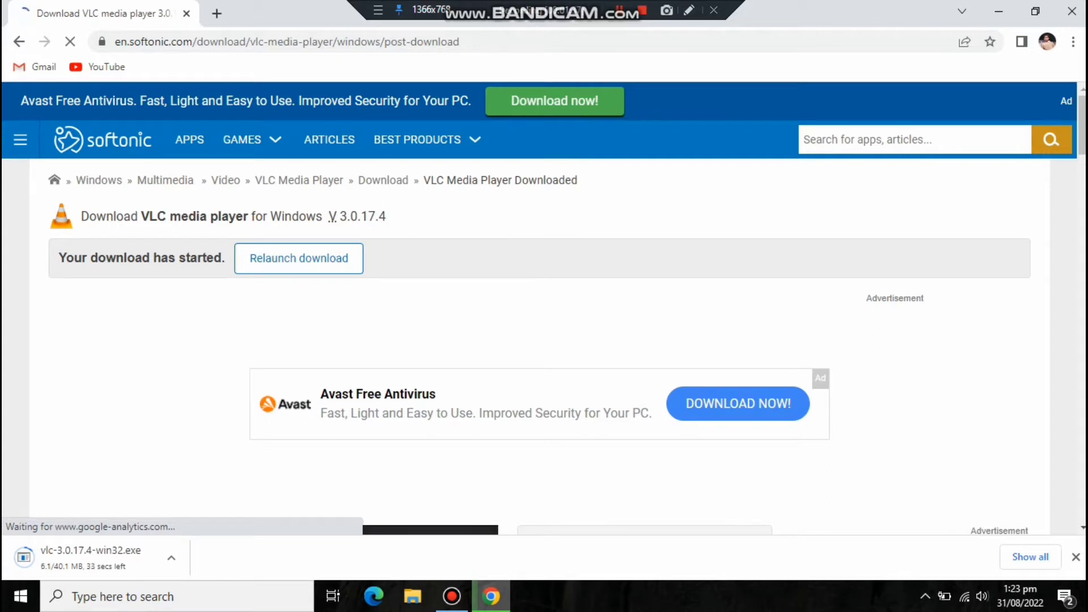
- Run the downloaded vlc-3.0.17.4-win32 installer in English, install with the default options, and finish with Run VLC media player enabled
click(1030, 557)
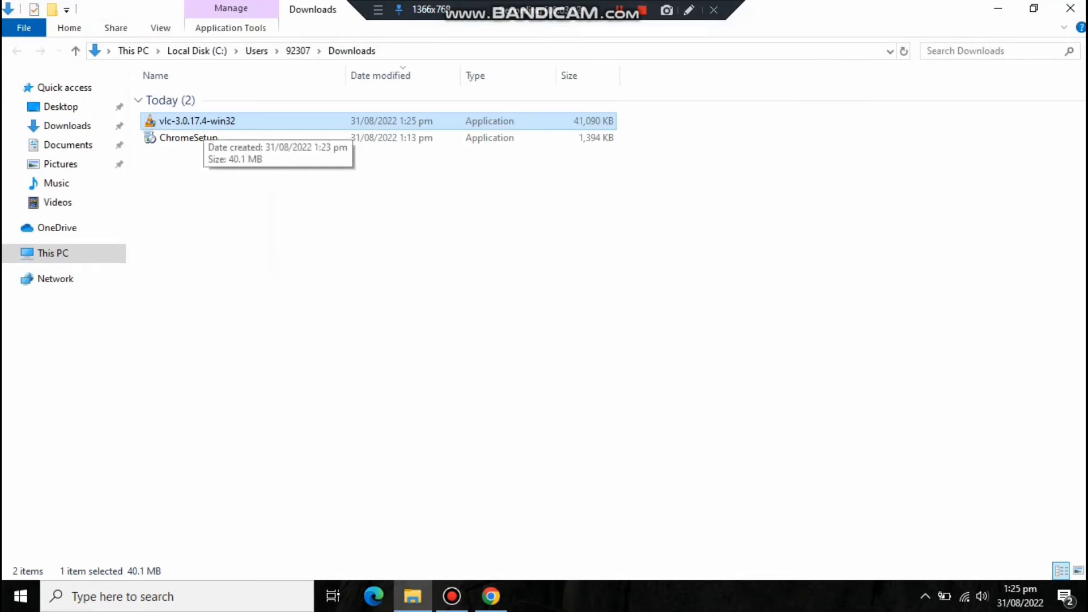
double_click(203, 123)
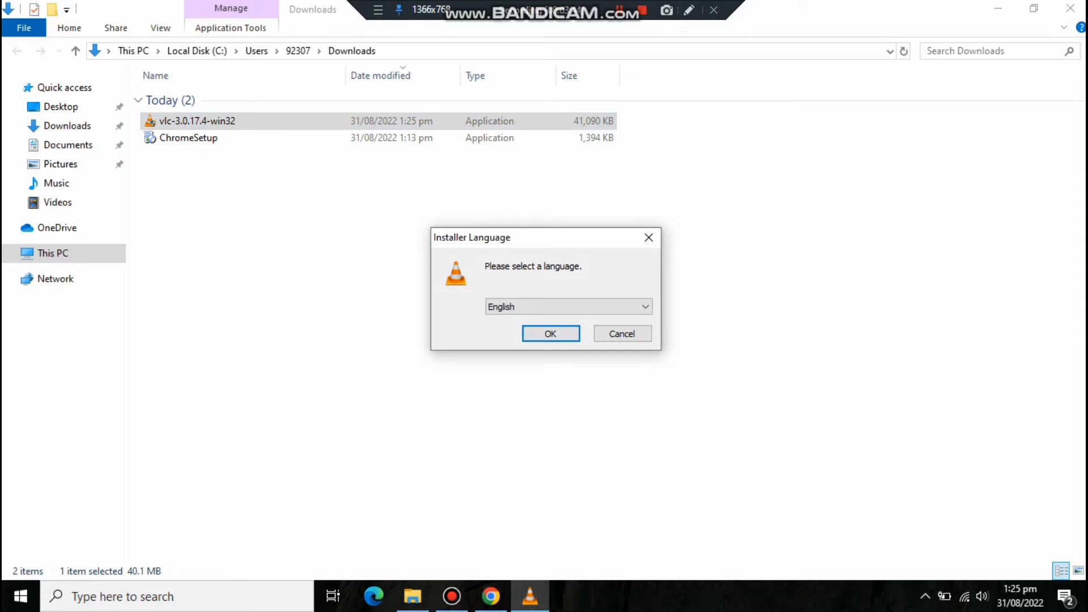
key(Return)
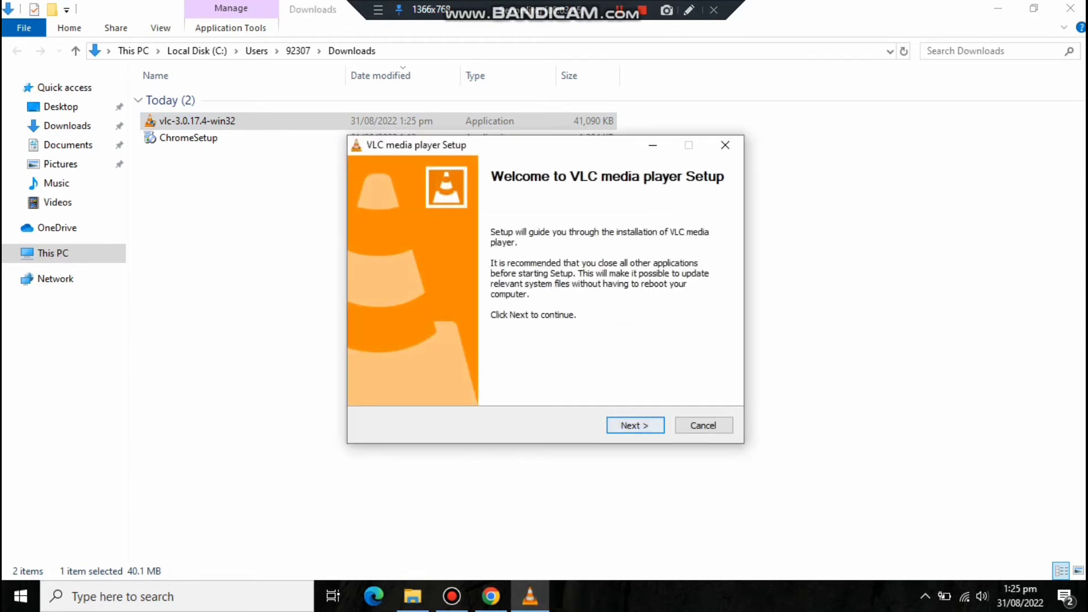
key(Return)
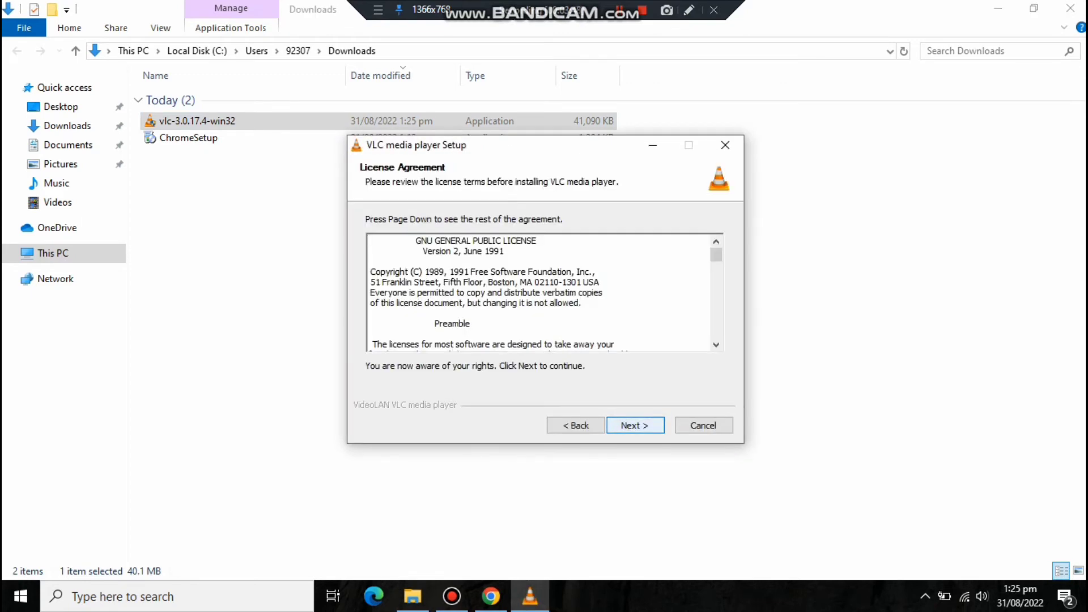
key(Return)
key(Return)
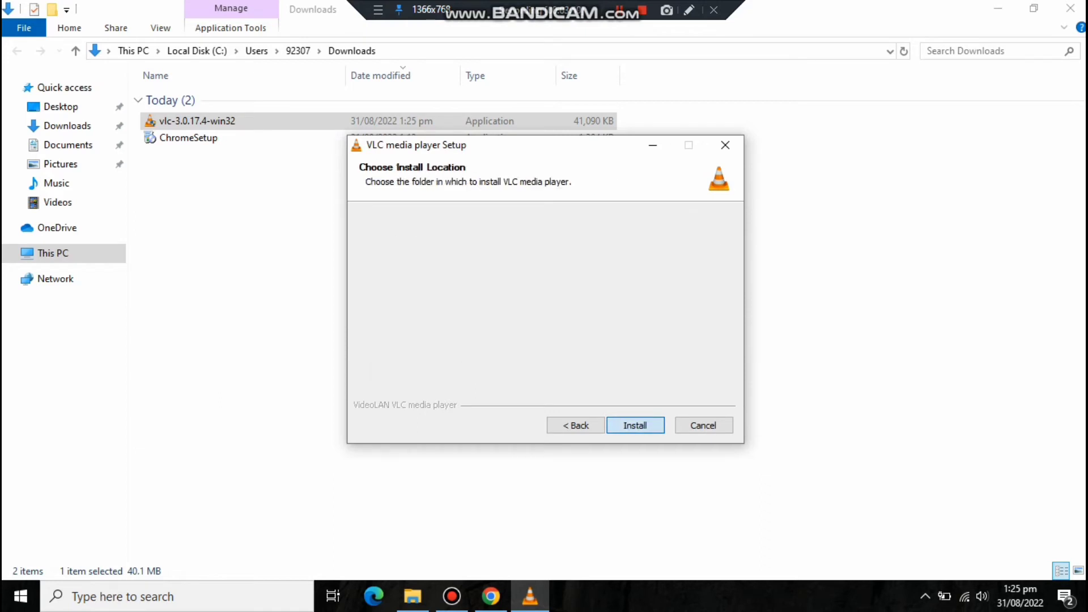
key(Return)
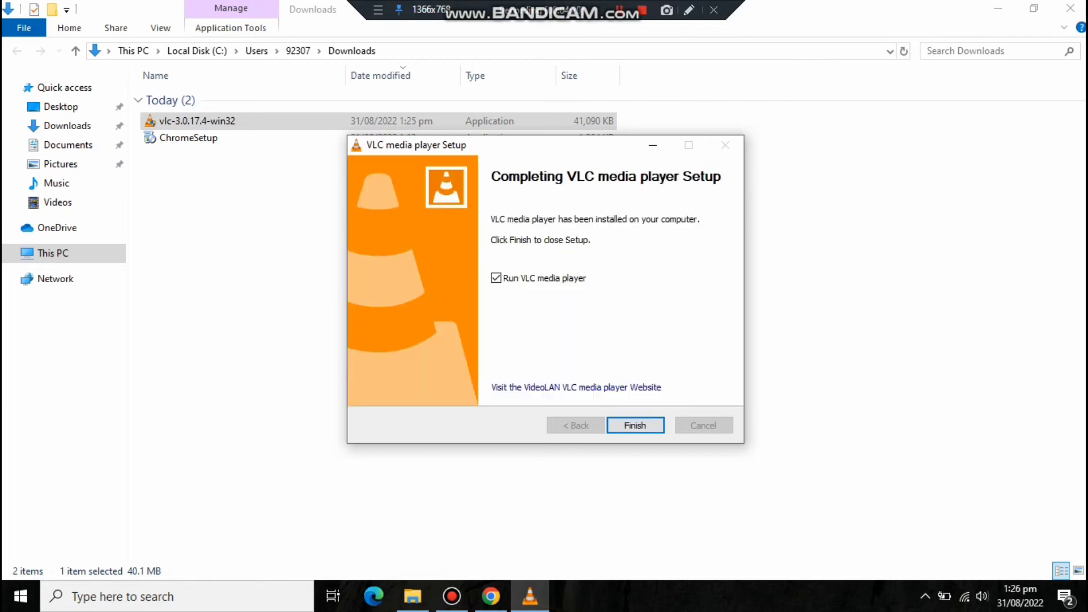
key(Return)
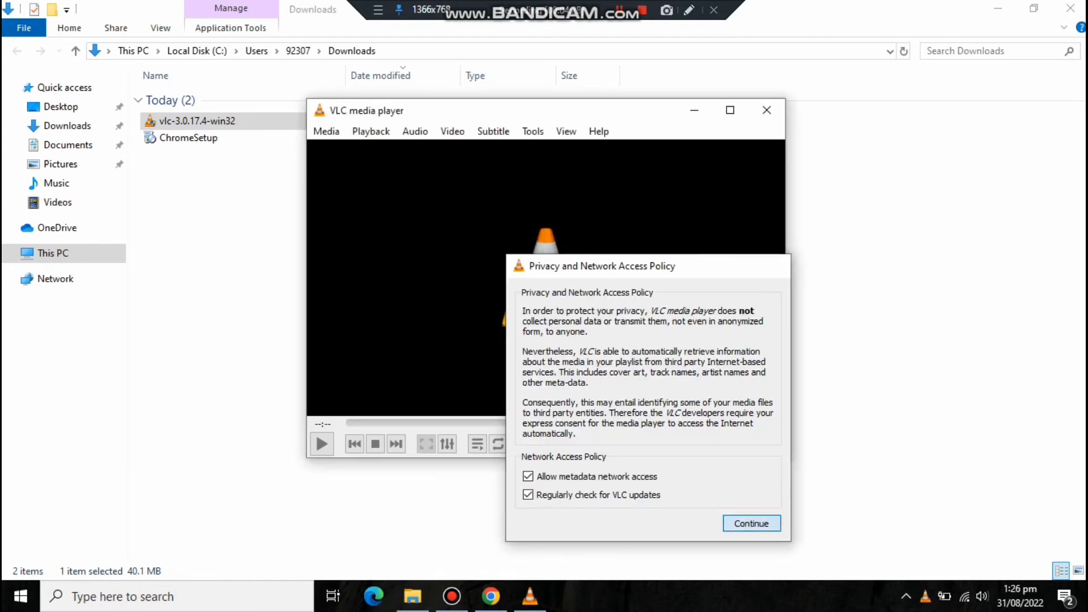
- Accept VLC's privacy policy with metadata access and update checks allowed, and lower the volume to 85%
key(Return)
key(ctrl+Down)
key(ctrl+Down)
key(ctrl+Down)
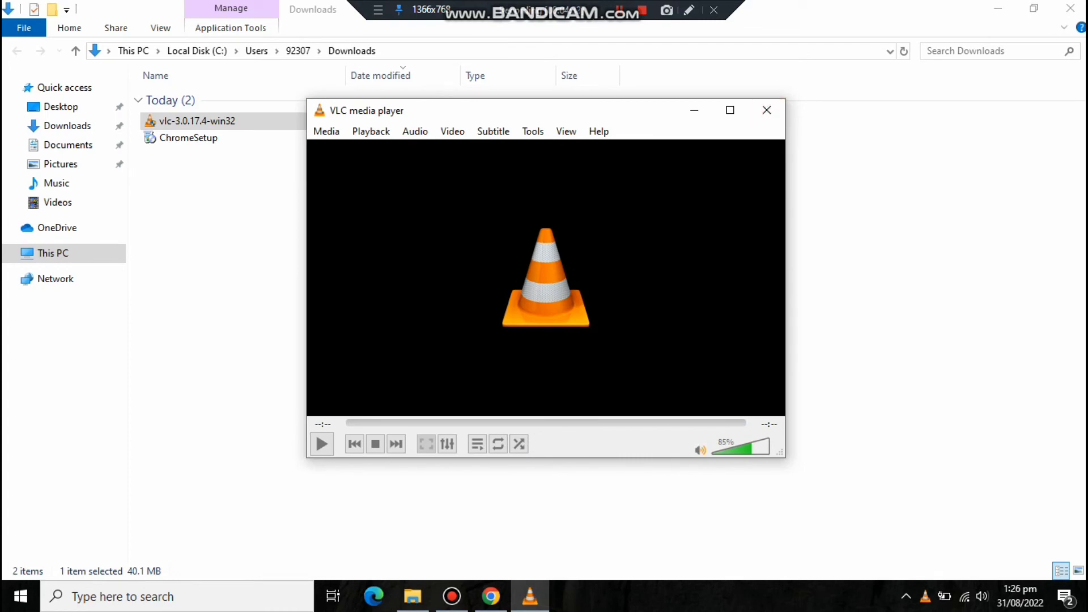
- Minimize the Downloads folder and browser windows, and open the New folder inside Video on the not delete (G:) drive
click(998, 7)
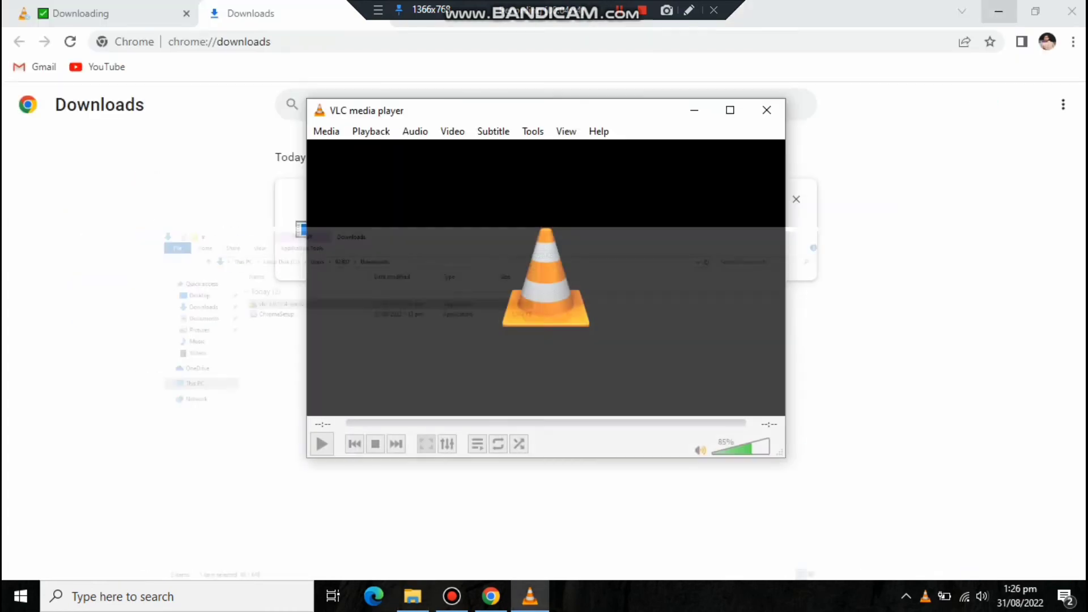
click(998, 11)
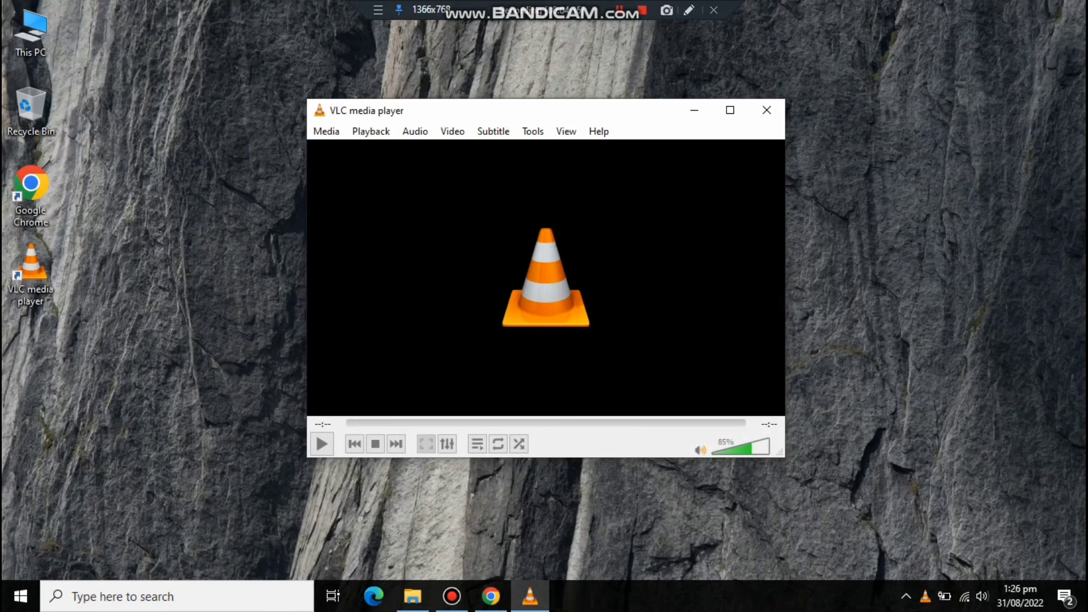
double_click(31, 32)
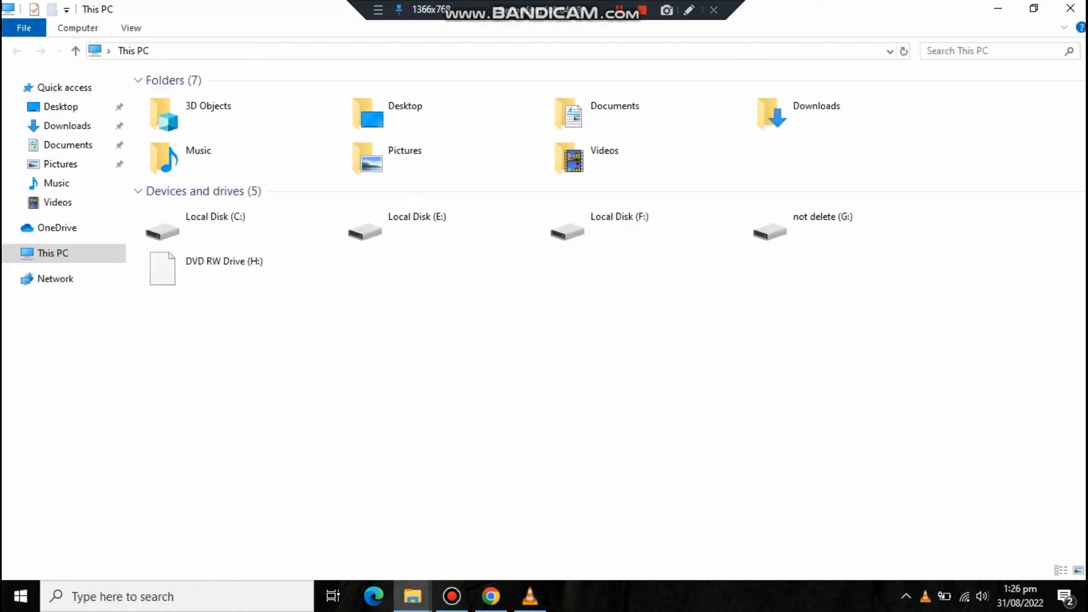
double_click(794, 224)
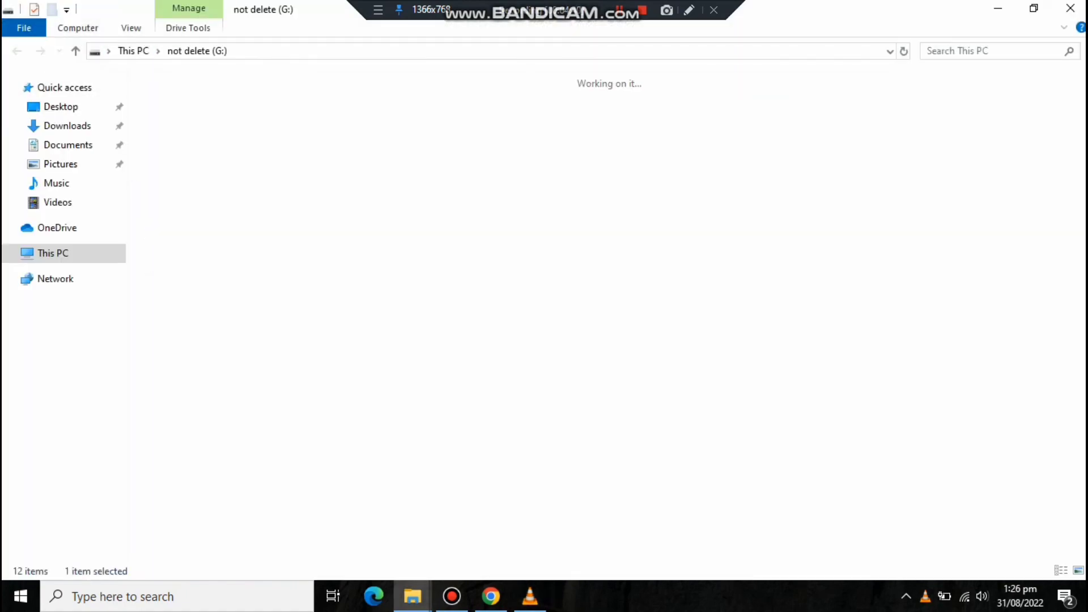
double_click(549, 131)
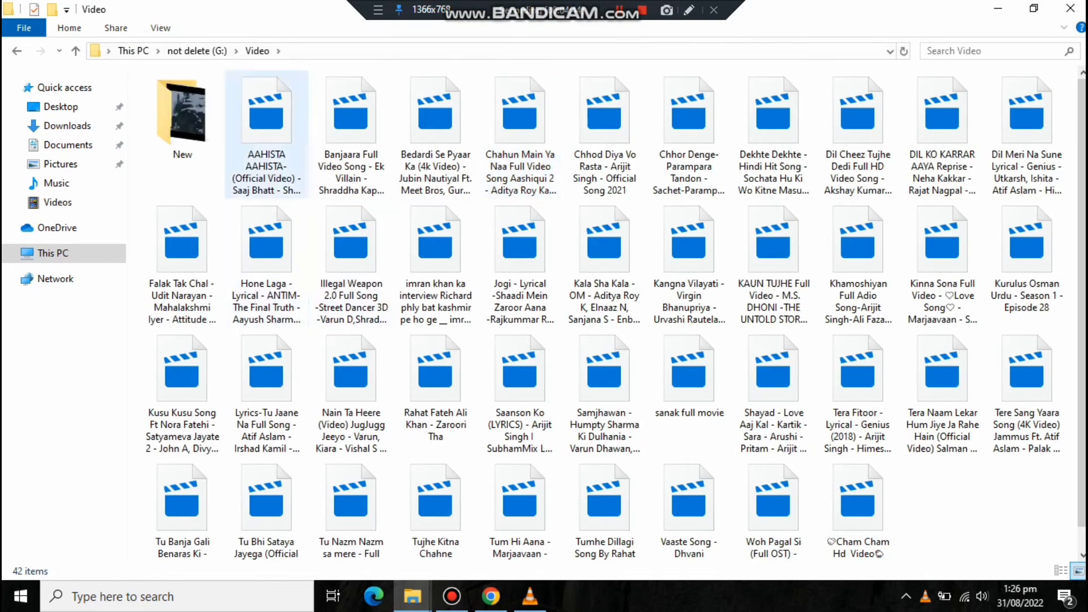
double_click(182, 113)
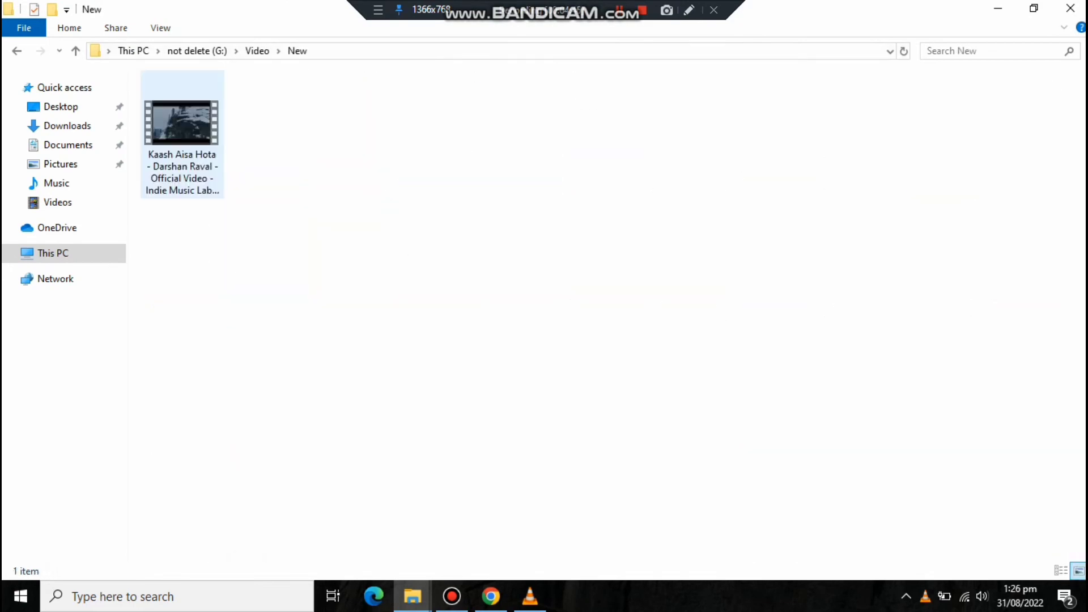
- Open the Kaash Aisa Hota video with VLC media player and make VLC the default app for .mp4 files
click(201, 110)
right_click(201, 110)
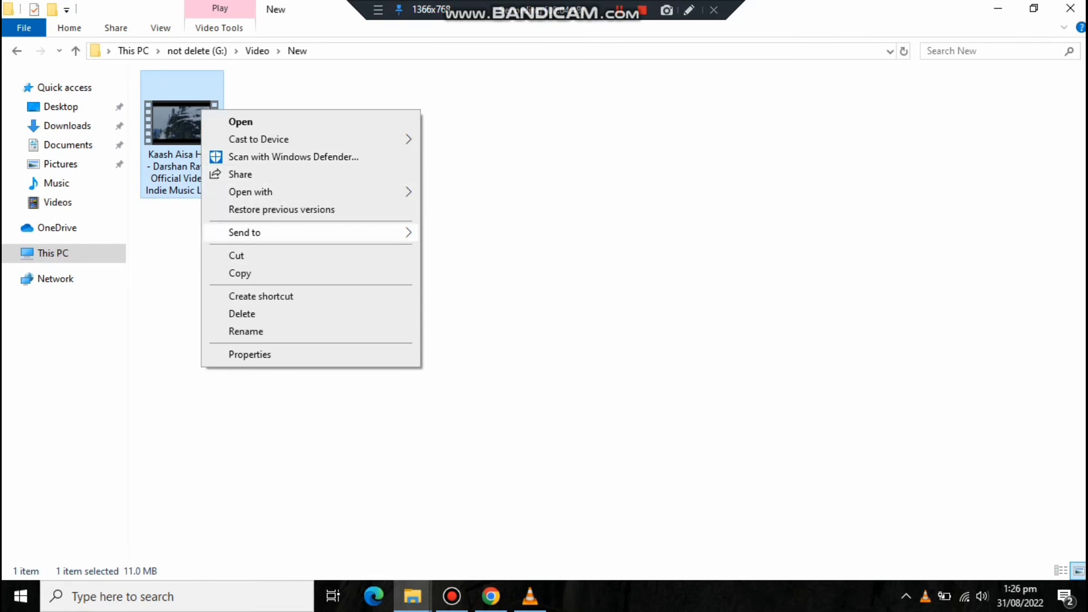
mouse_move(272, 192)
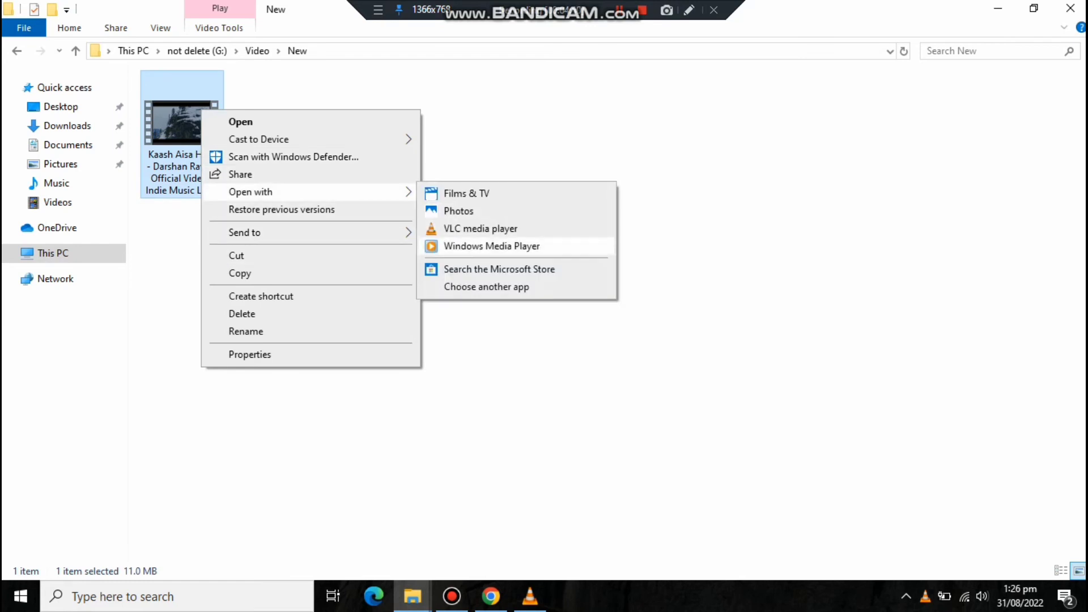
click(488, 246)
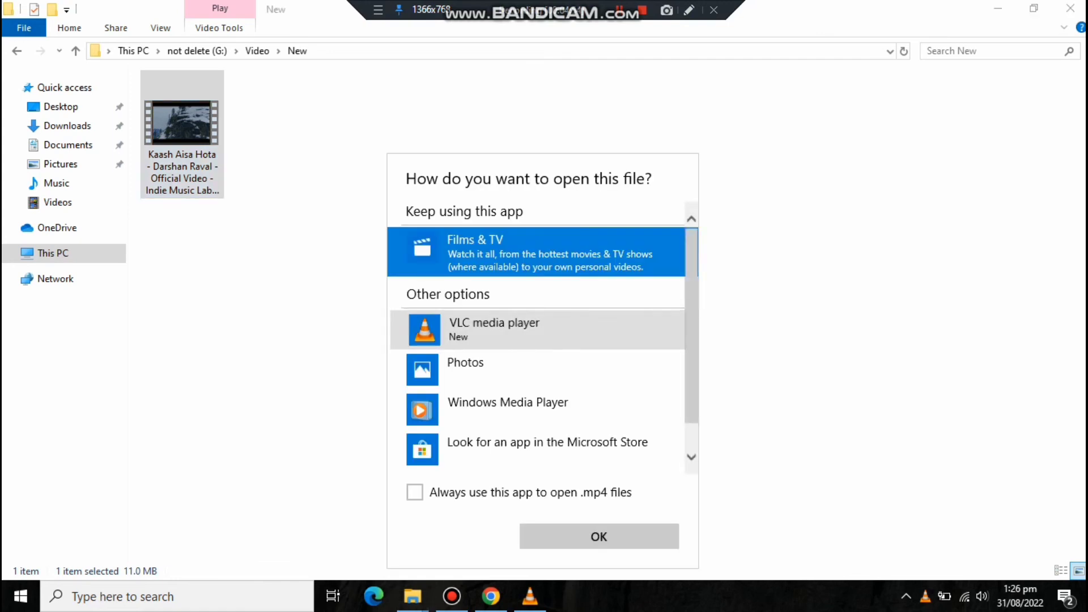
click(493, 330)
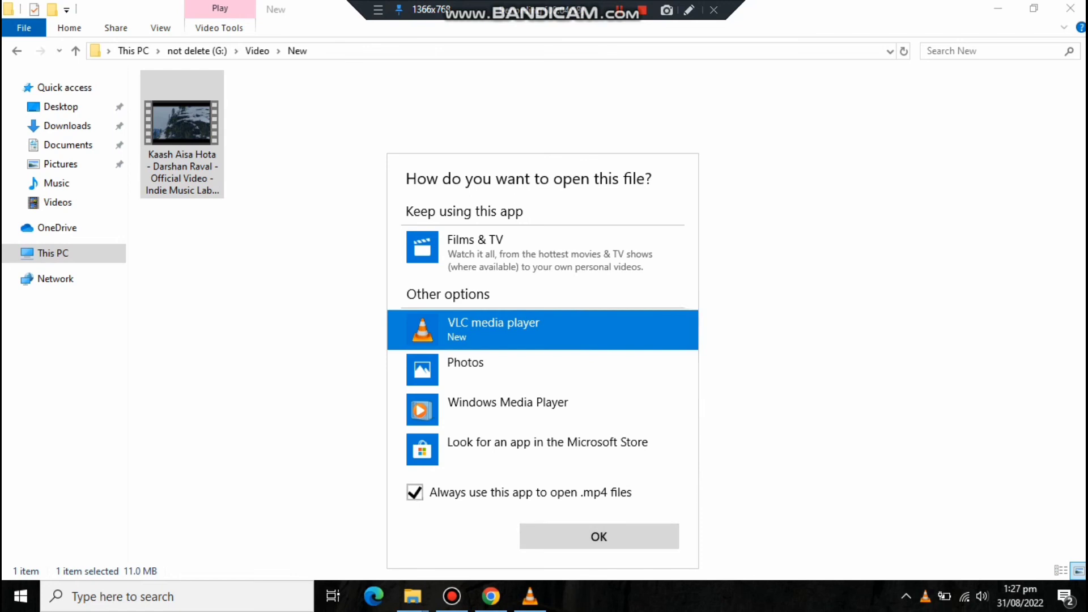
click(600, 537)
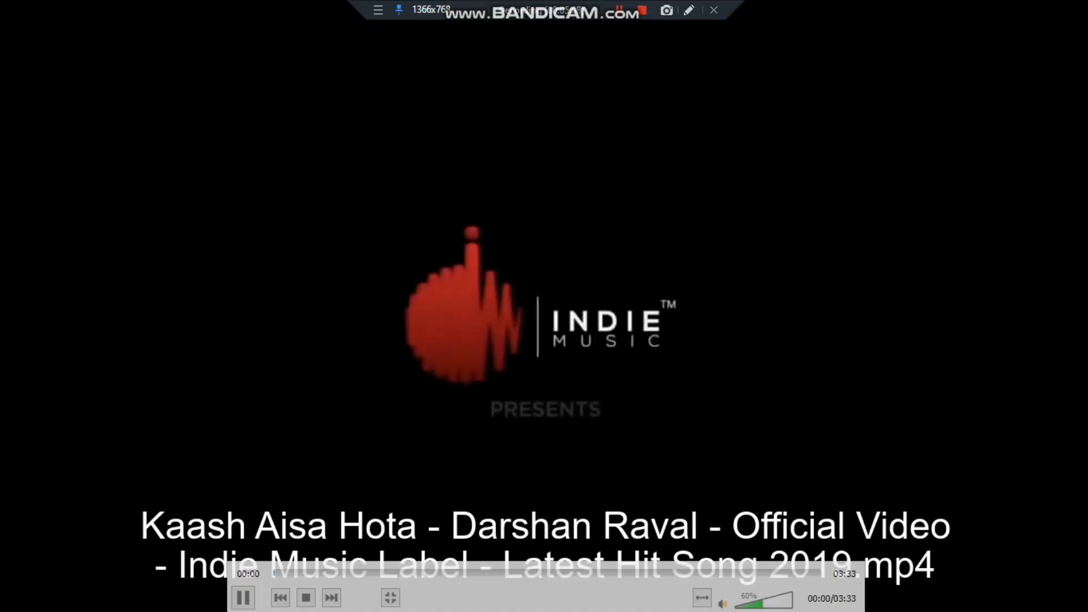
- Jump the video ahead to 00:25 and back to 00:06, and switch playback from full screen to a maximized window
click(343, 573)
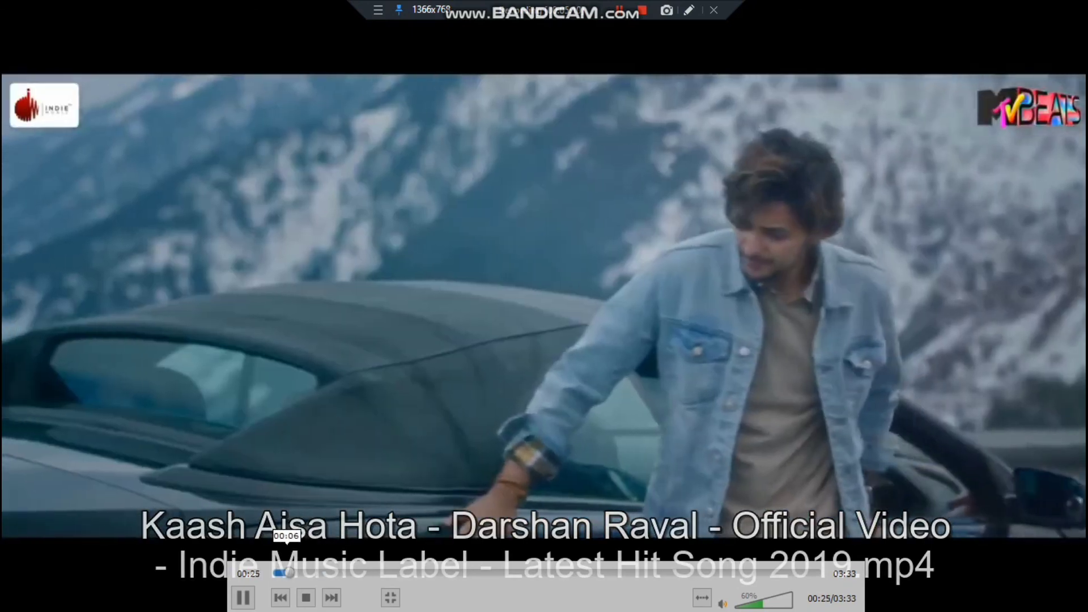
click(287, 573)
key(Escape)
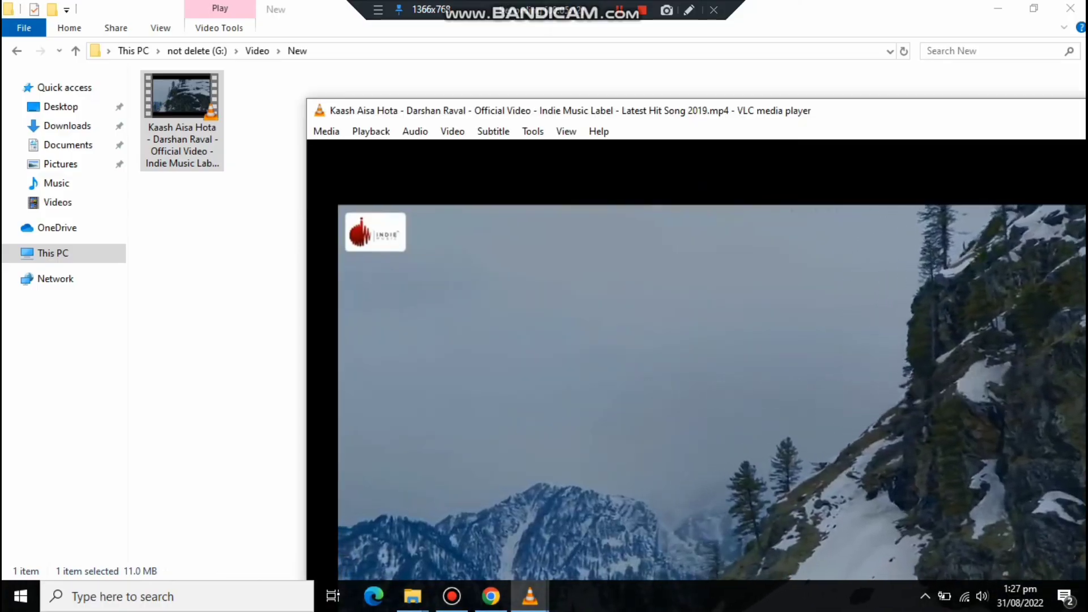
drag(680, 115, 408, 52)
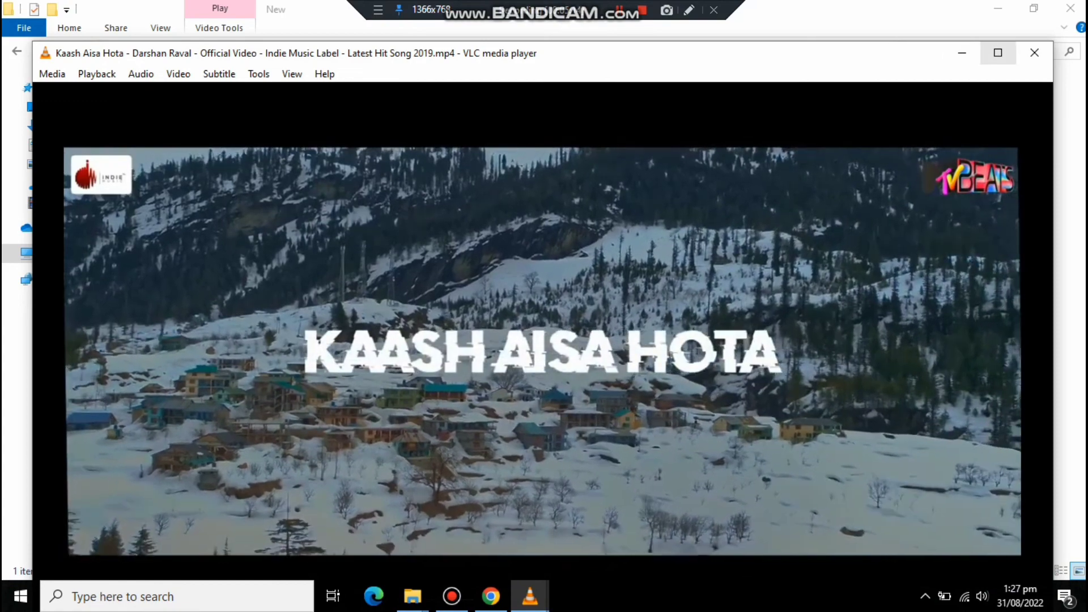
click(998, 52)
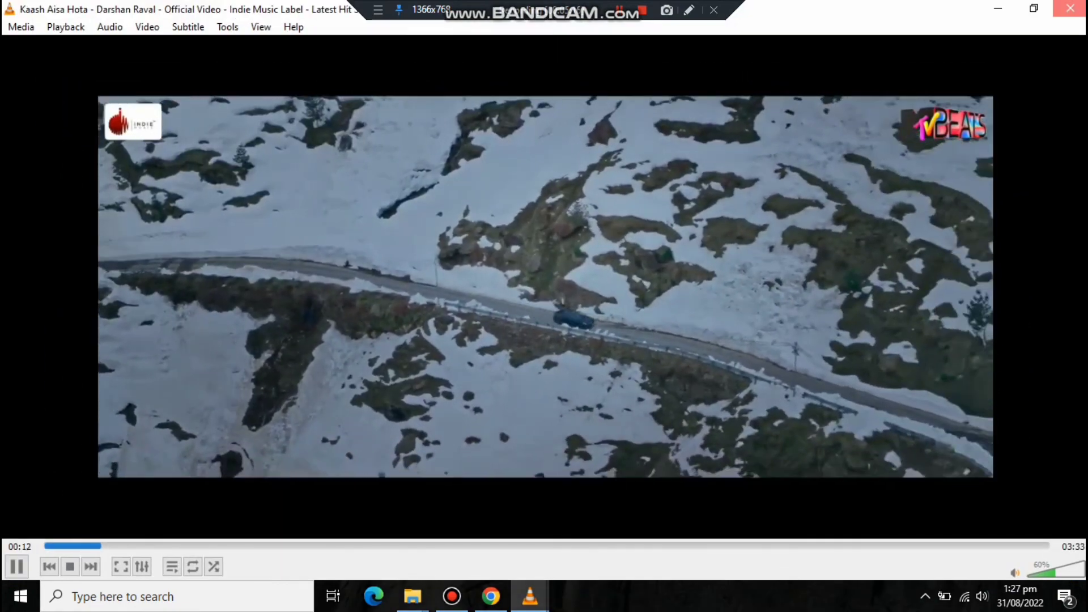
- Close the playing video, the New folder window and the remaining empty VLC window
click(1071, 8)
click(1070, 8)
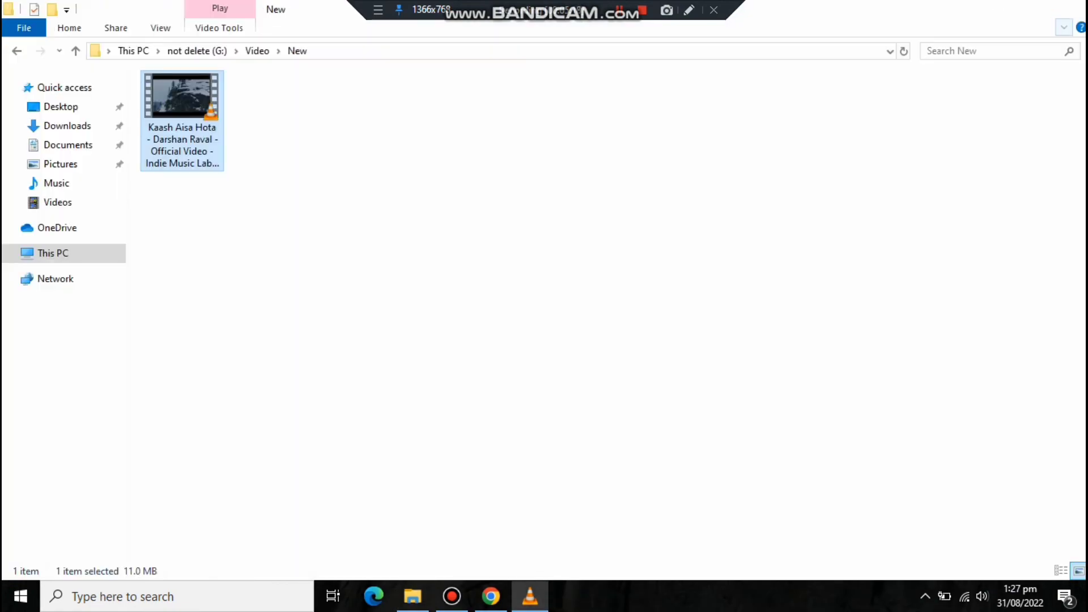
click(767, 110)
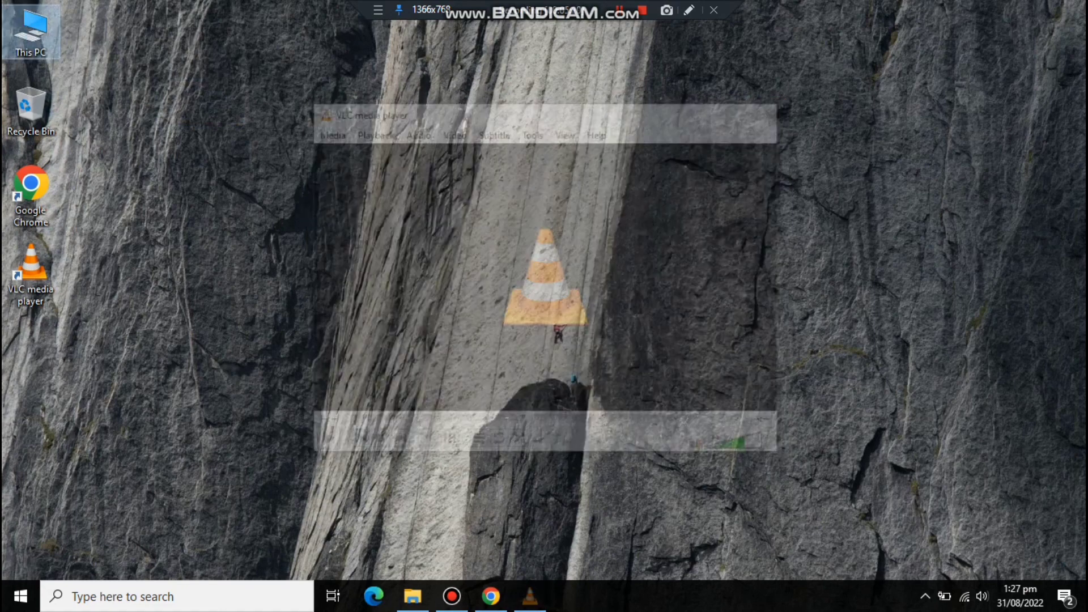